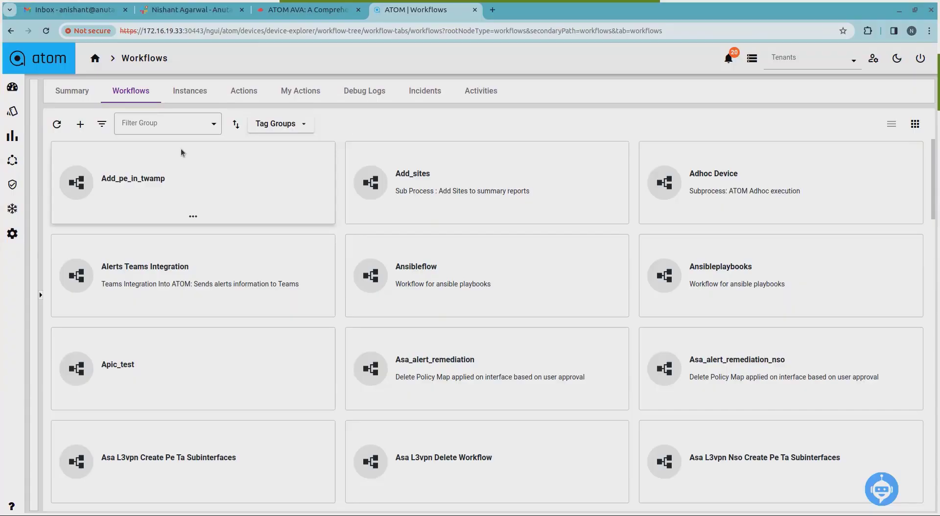
Step: Start a new workflow named DeviceImageUpgrade and enable generating it with Copilot
left_click(80, 124)
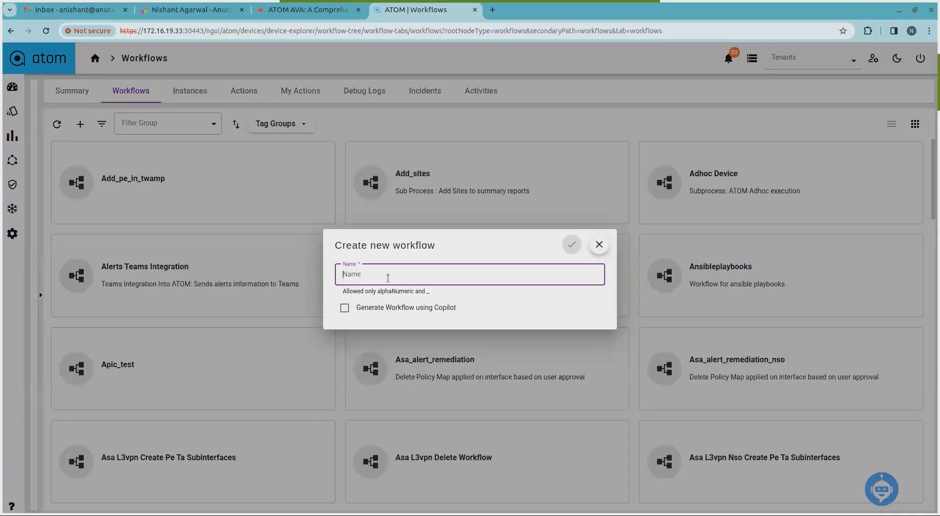
type("Dev")
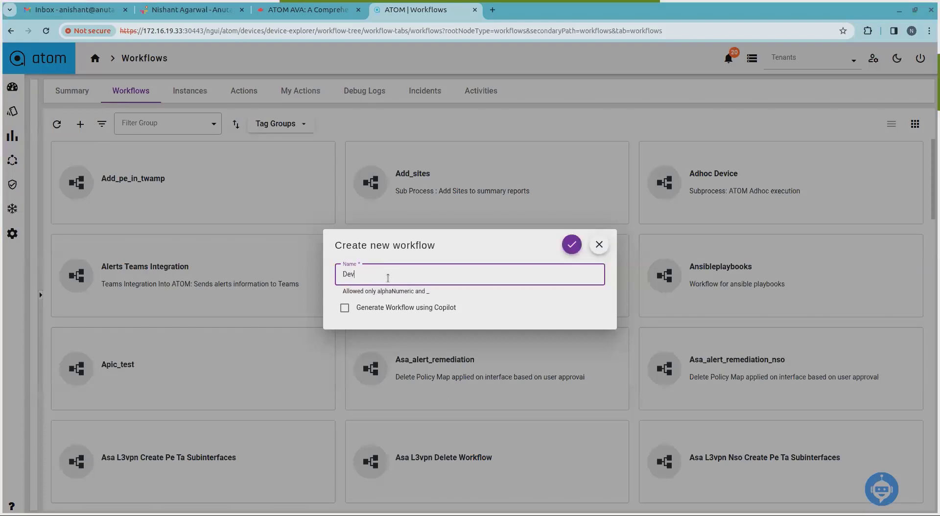
type("iceImageUpgrade")
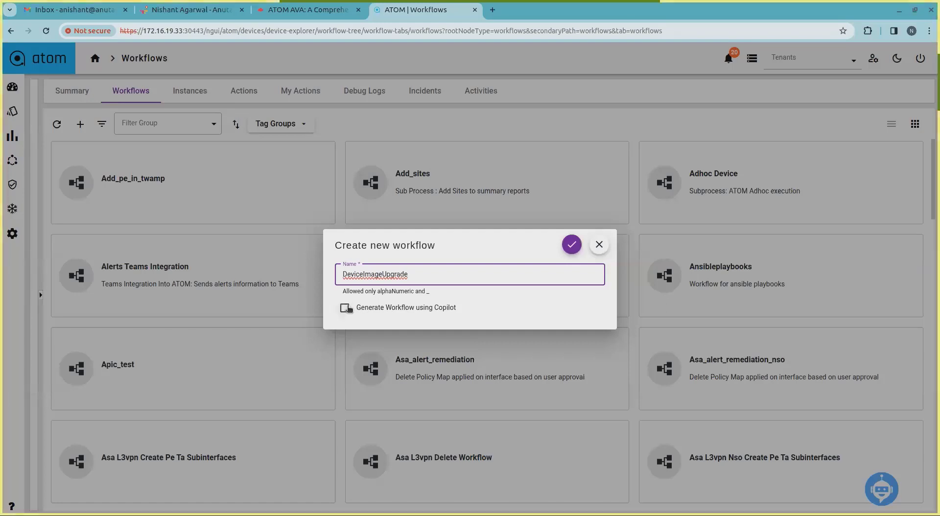
left_click(346, 308)
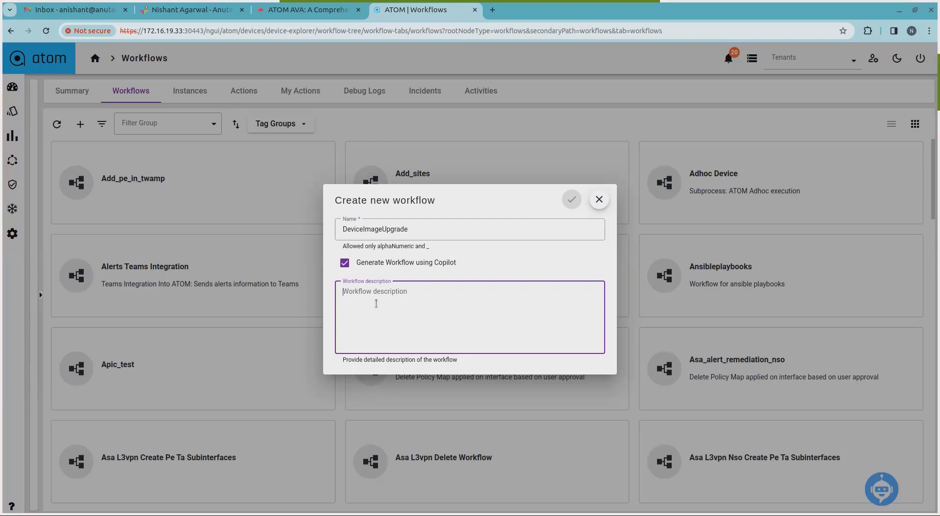
Step: Describe the workflow as "Perform disk space, perform cleanup if there is limited space, download new image version if there is sufficient space"
type("Perform disk space, perform c")
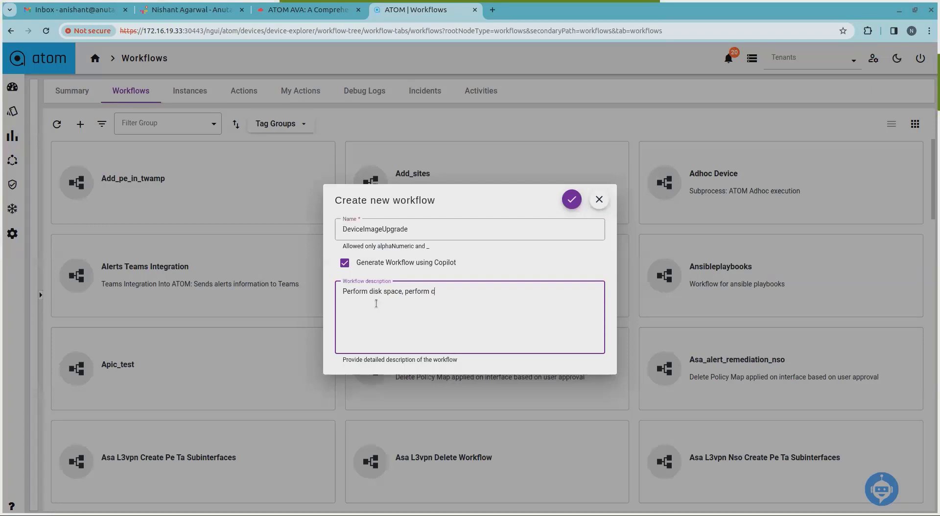
type("p if there is limited")
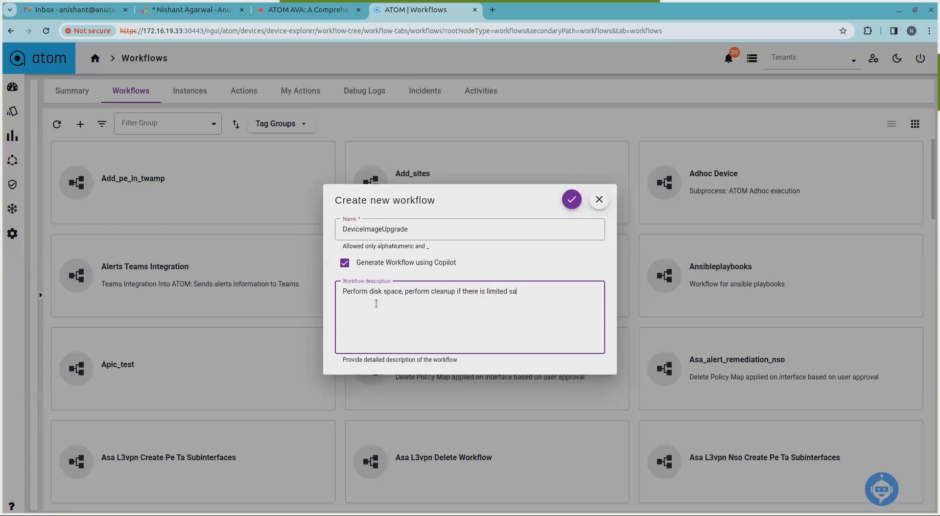
type(" space, download image if there is sufficient space")
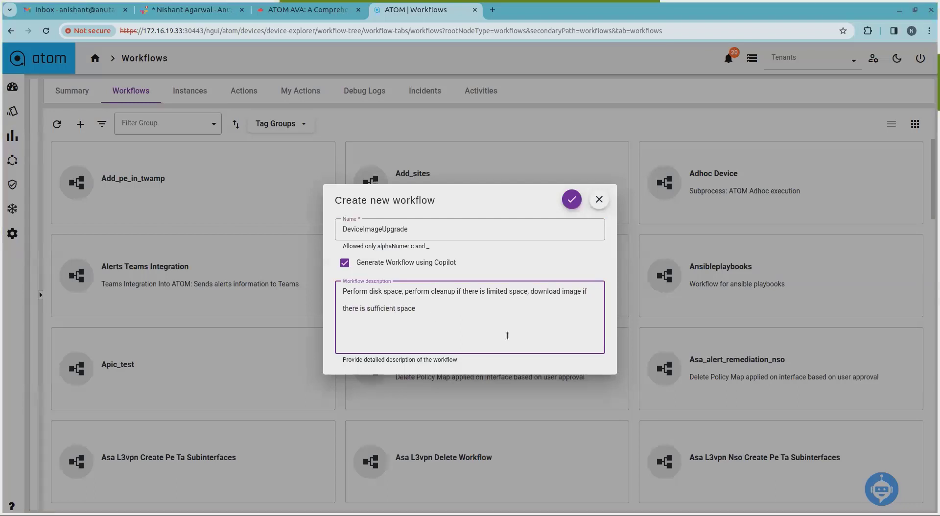
left_click(561, 290)
type("new")
key("ctrl+Right")
type("version if there is sufficient space")
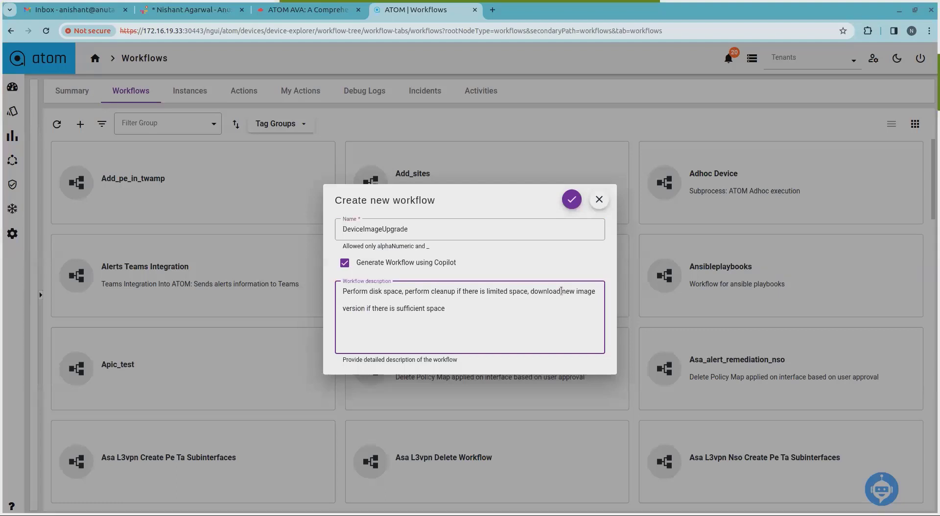
Step: Append ", perform the upgrade step, reboot the device, wait for cold restart trap from device, verify if the new image version is available" to the description
type(", perform the upgrade")
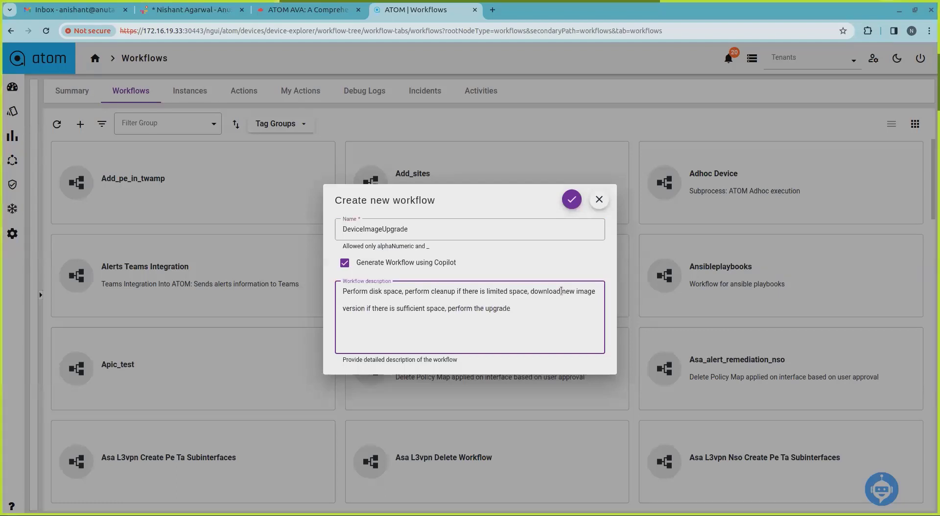
type(" step, reboot the device, wait f")
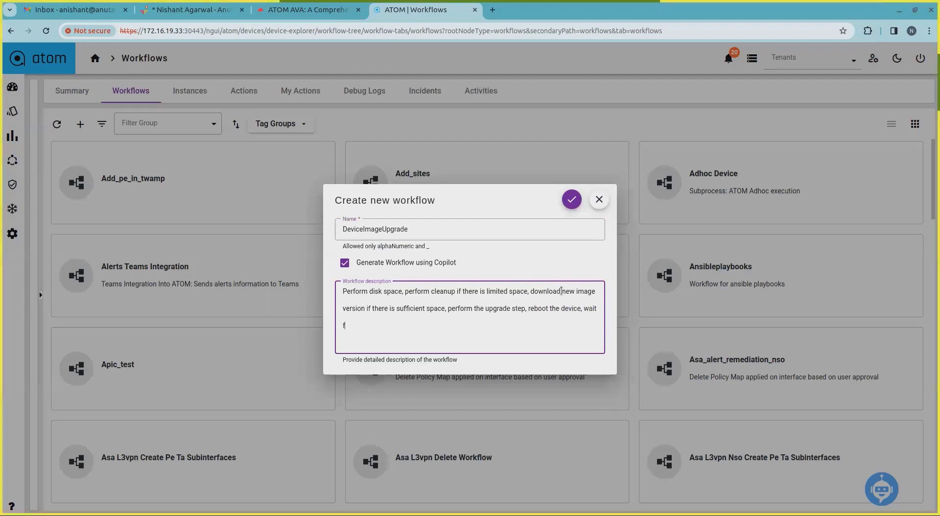
type("or cold restart trap from device, ve")
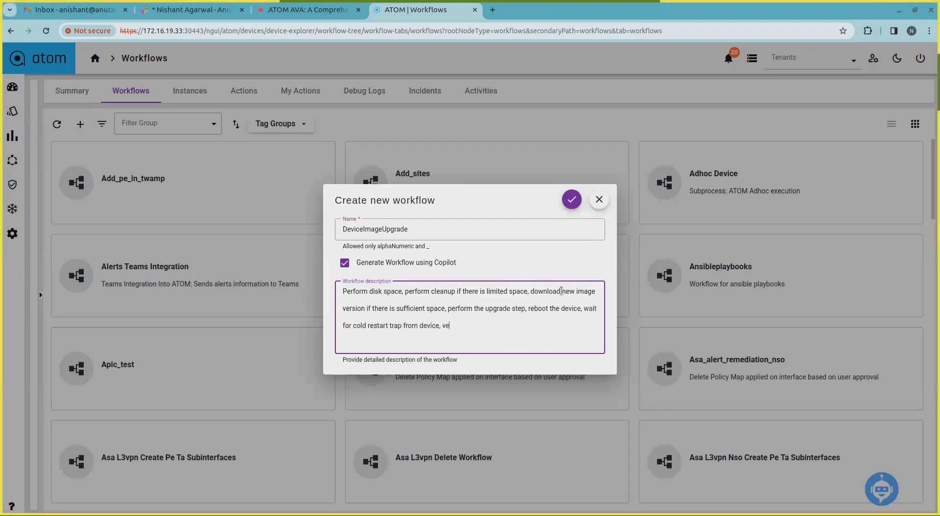
type("rify if the new image version is a")
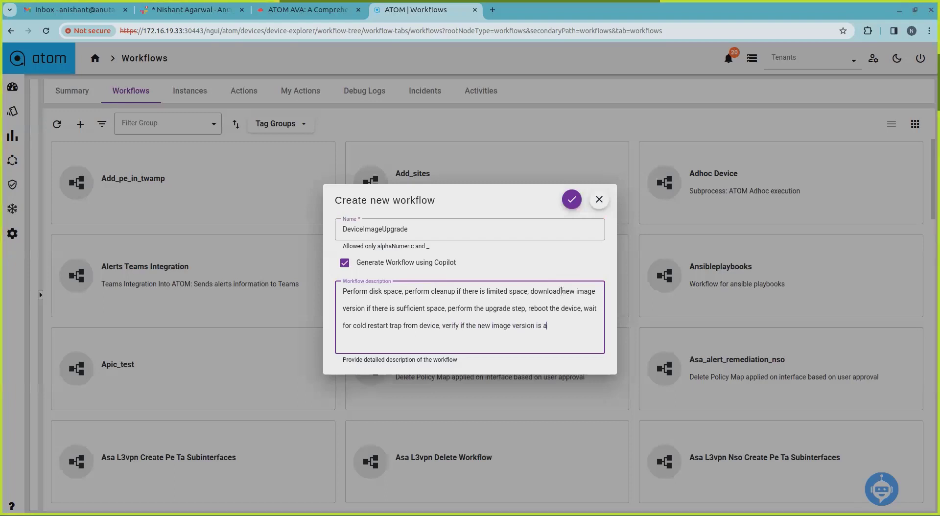
type("vailabe")
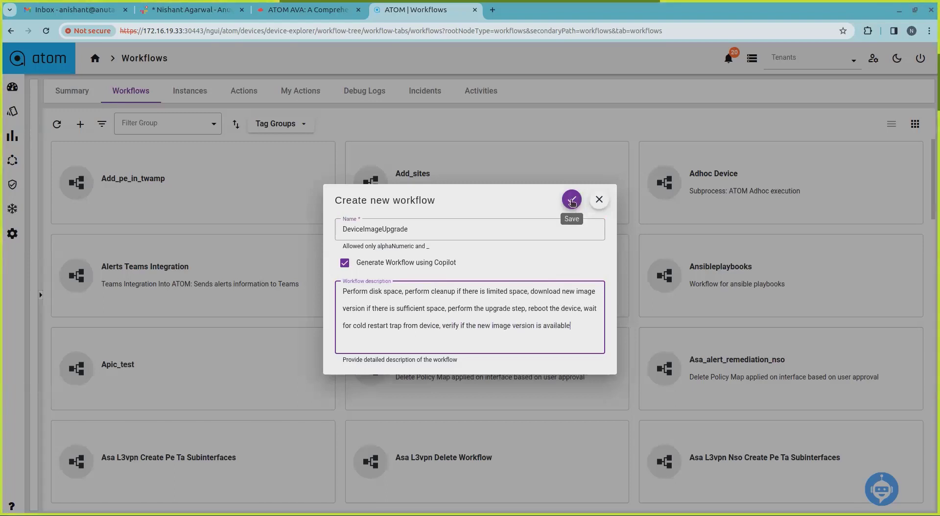
Step: Generate the workflow from the description and save it despite the validation errors
left_click(571, 199)
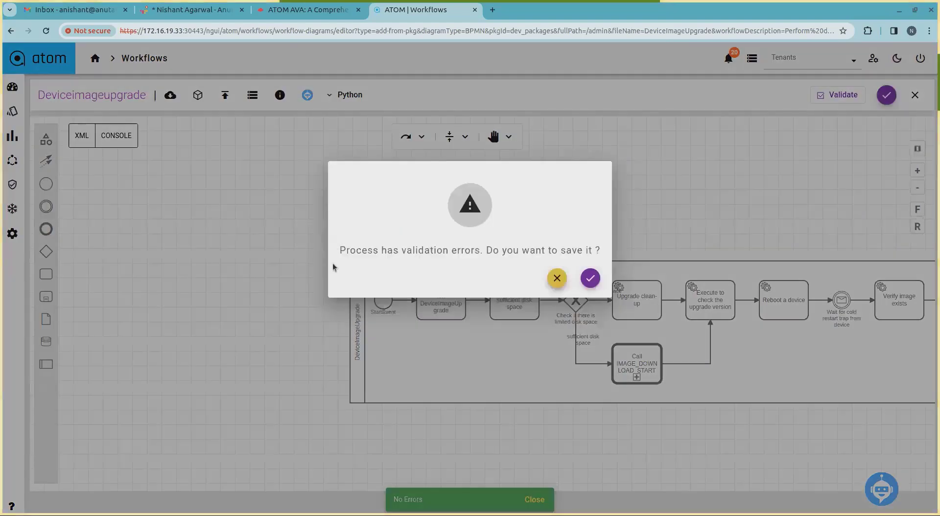
left_click(591, 279)
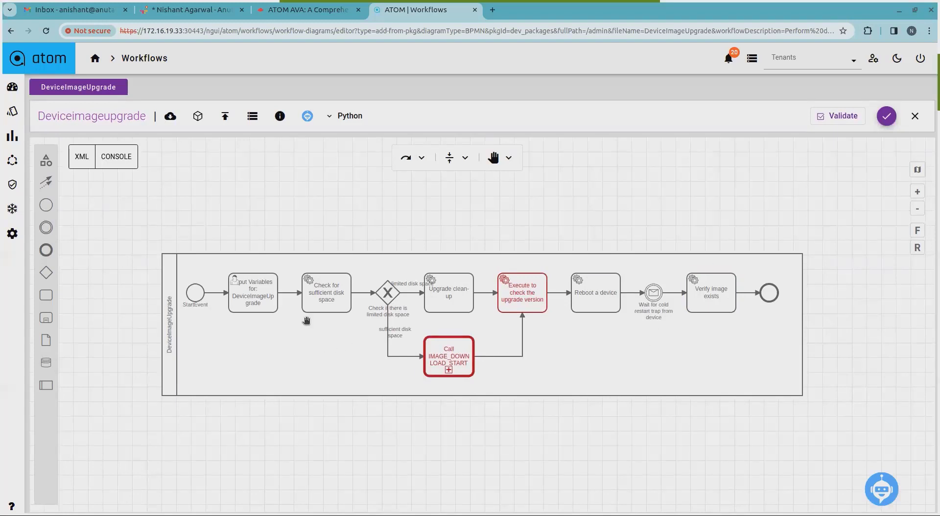
Step: Examine the general settings and the input and output parameters of the "Check for sufficient disk space" task
left_click(329, 291)
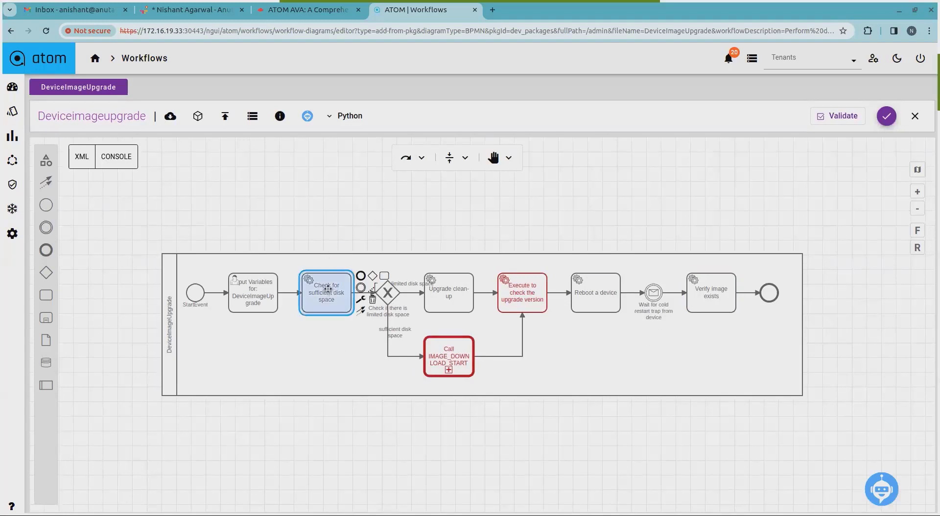
left_click(278, 116)
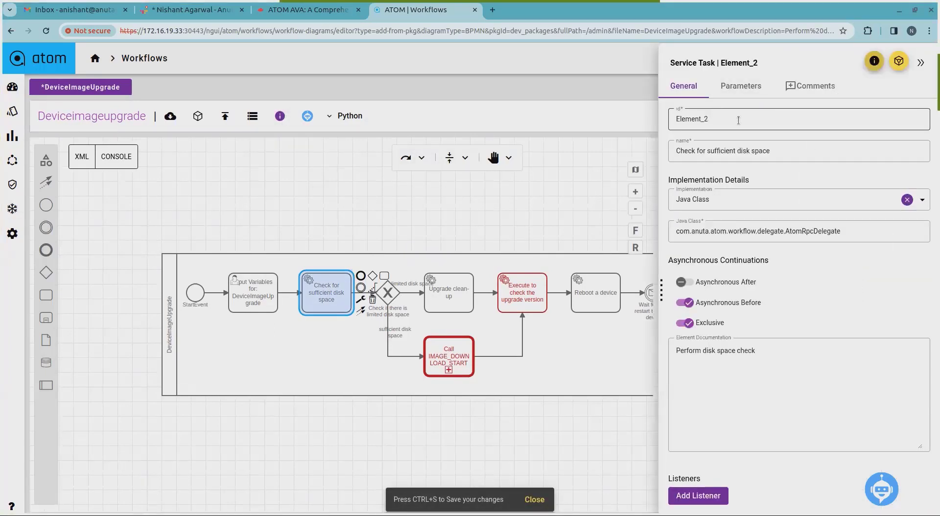
left_click(749, 97)
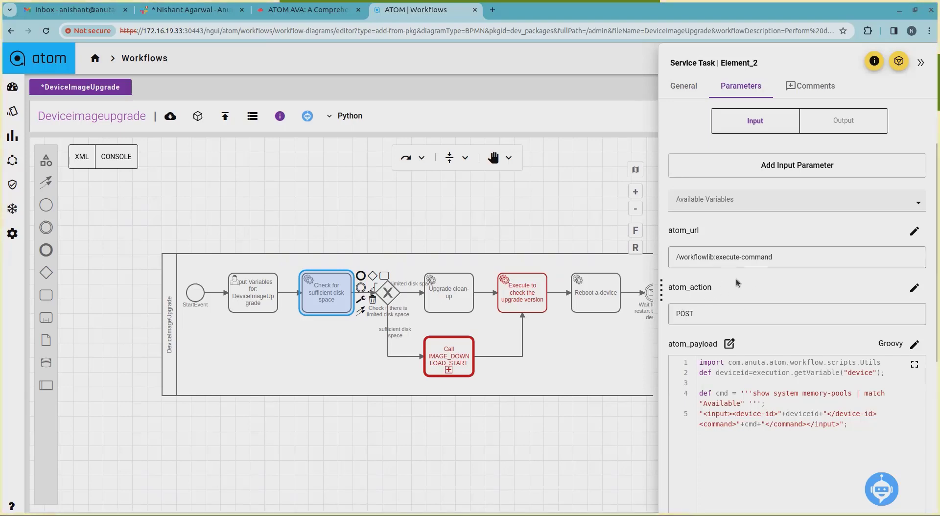
scroll(834, 260, "down", 3)
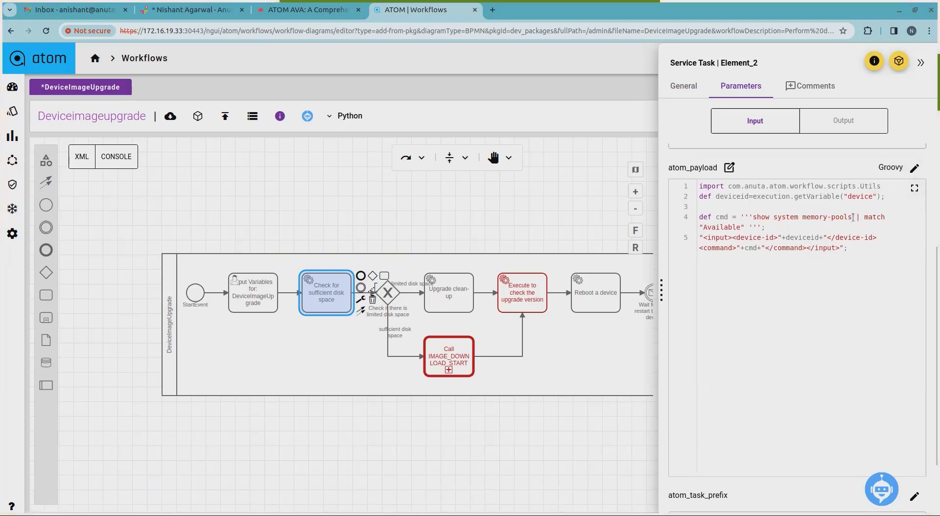
scroll(823, 237, "down", 2)
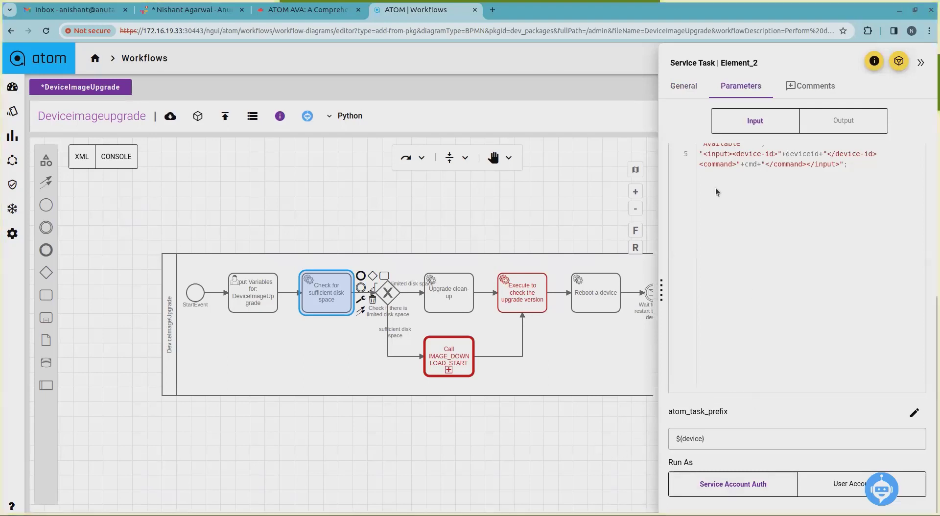
left_click(838, 121)
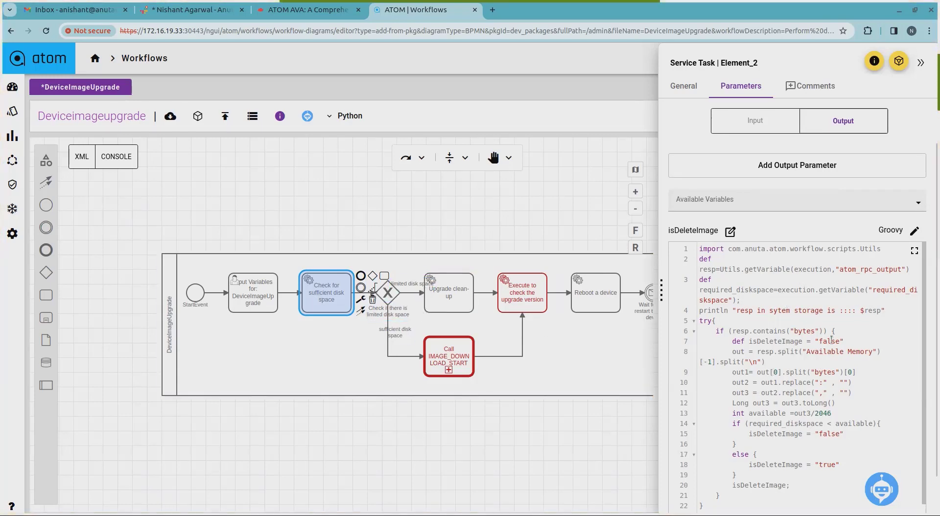
scroll(781, 375, "down", 2)
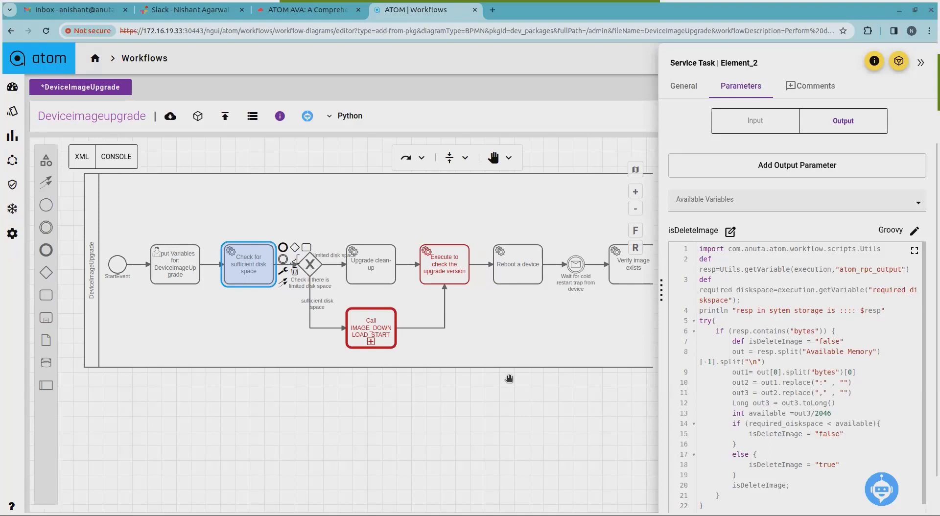
Step: Ask AVA Copilot to add a task inside the DeviceImageUpgrade pool with the query "check the device OS version"
left_click(308, 117)
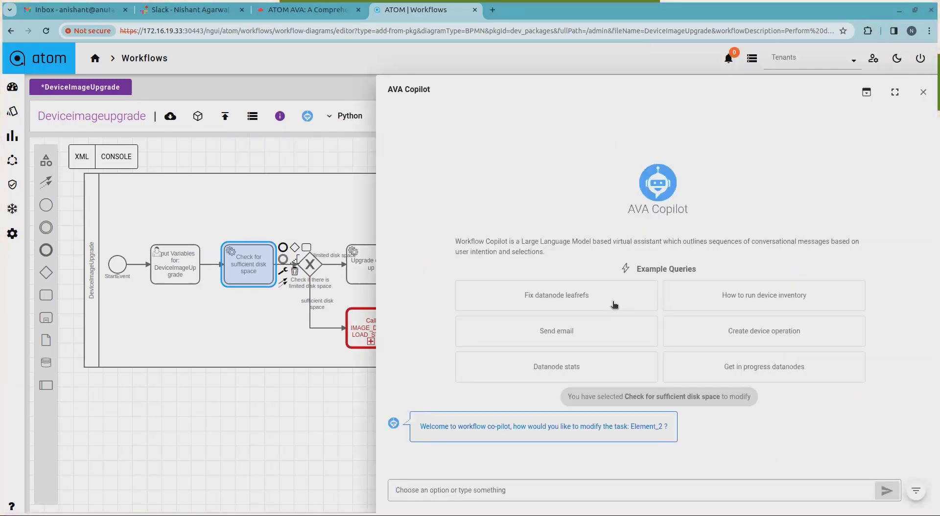
left_click(91, 234)
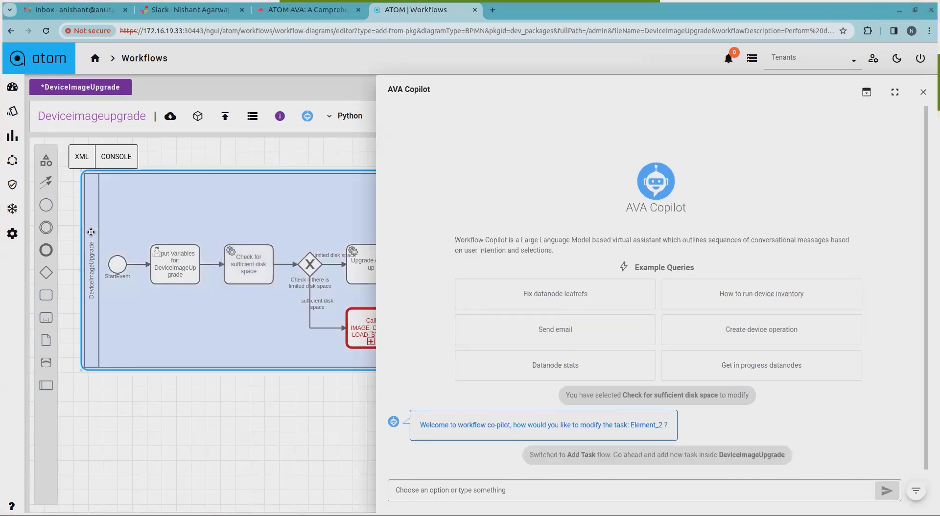
left_click(473, 489)
type("cehck")
key("BackSpace")
key("BackSpace")
key("BackSpace")
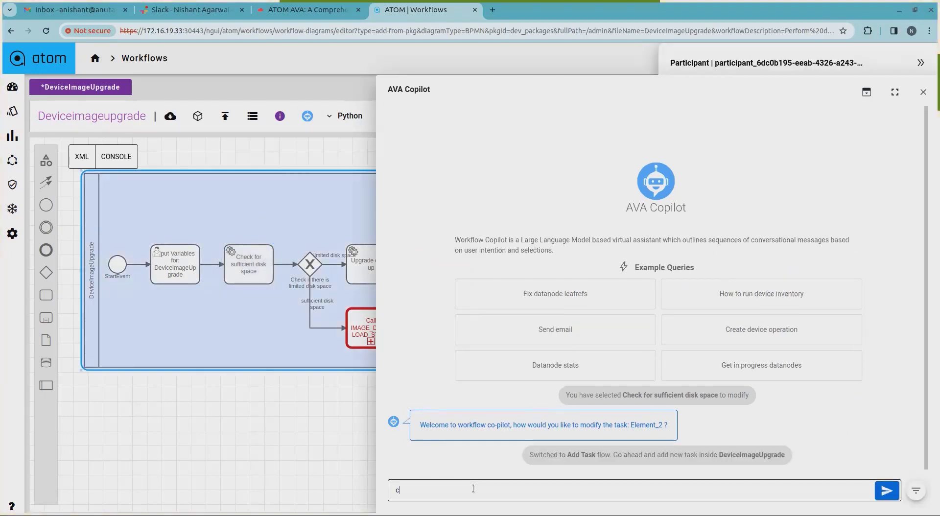
key("BackSpace")
key("BackSpace")
type("eck ")
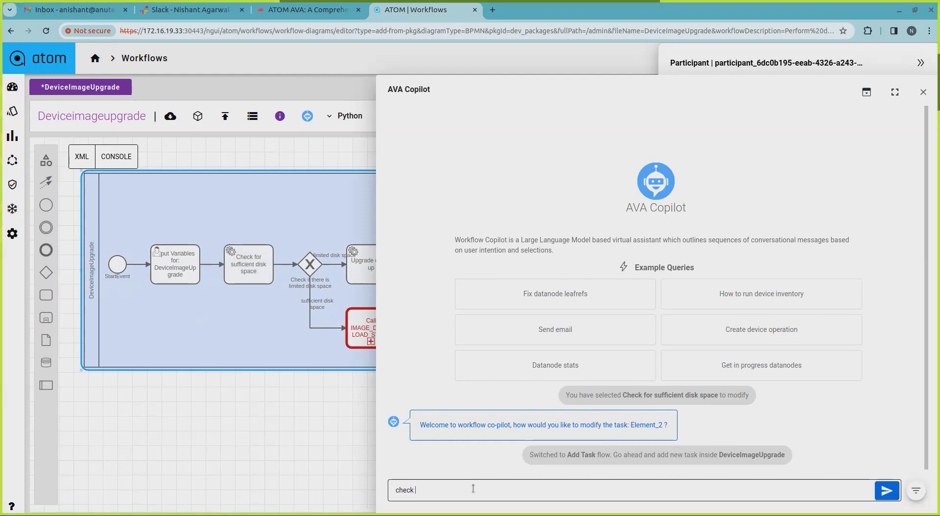
type("the OS version")
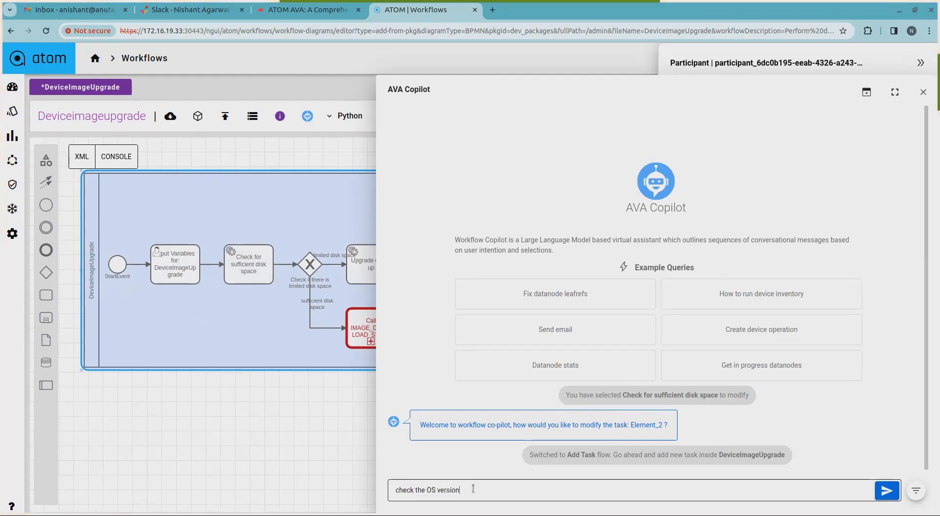
left_click(425, 490)
type("device")
left_click(887, 491)
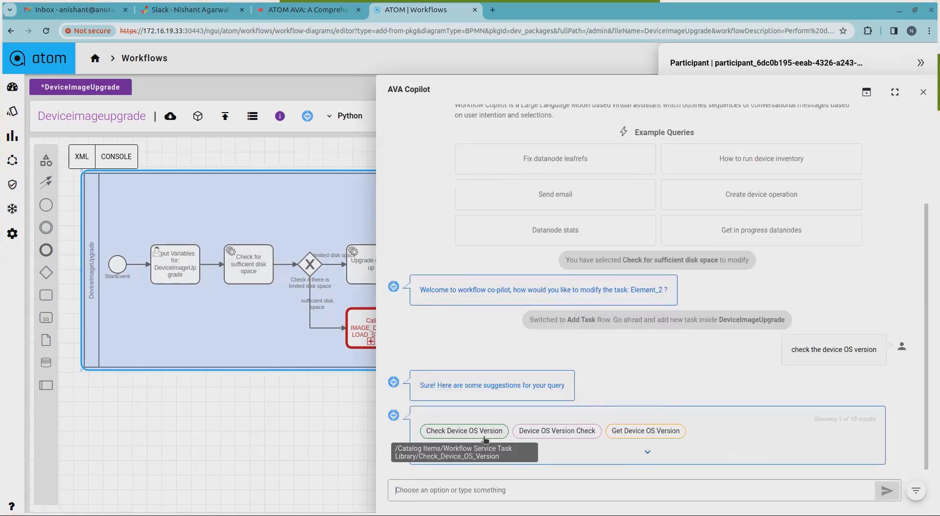
Step: Accept the Check Device OS Version suggestion, place the task above "Check for sufficient disk space", and close the Copilot
left_click(462, 433)
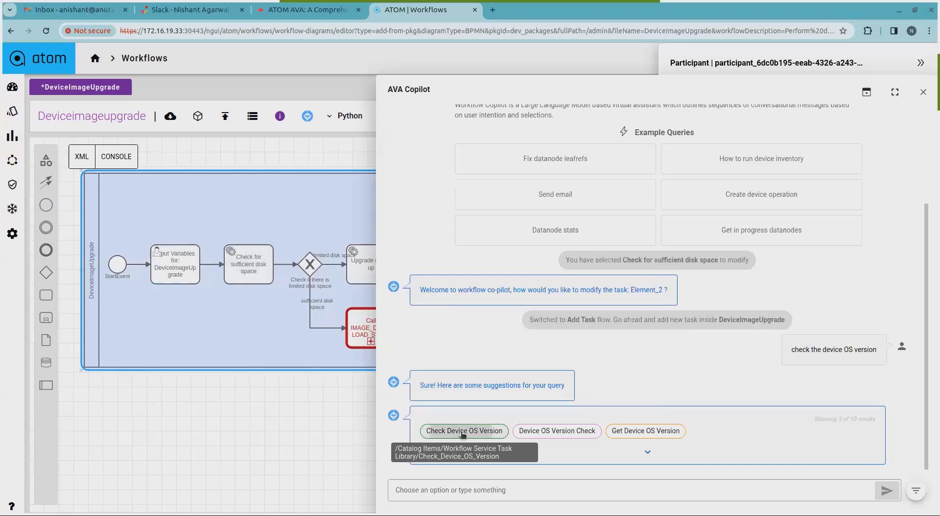
left_click(858, 456)
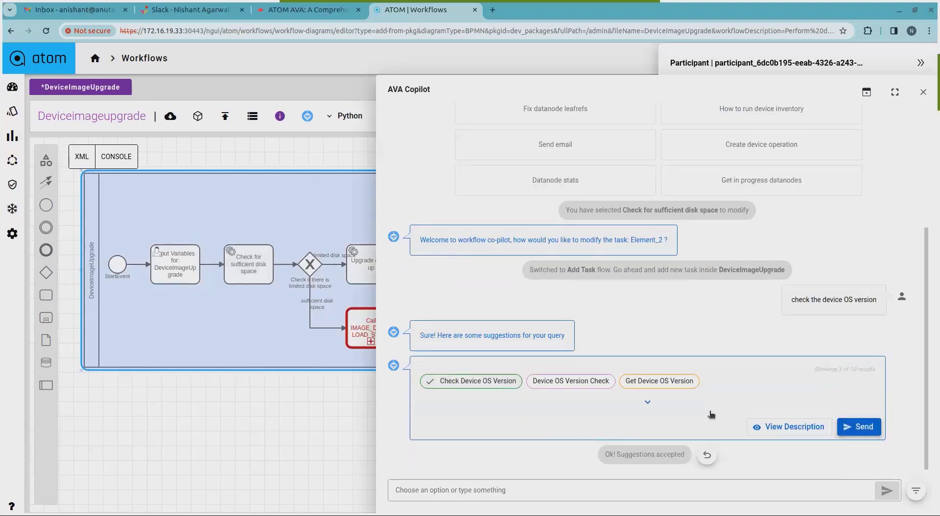
left_click_drag(96, 226, 267, 209)
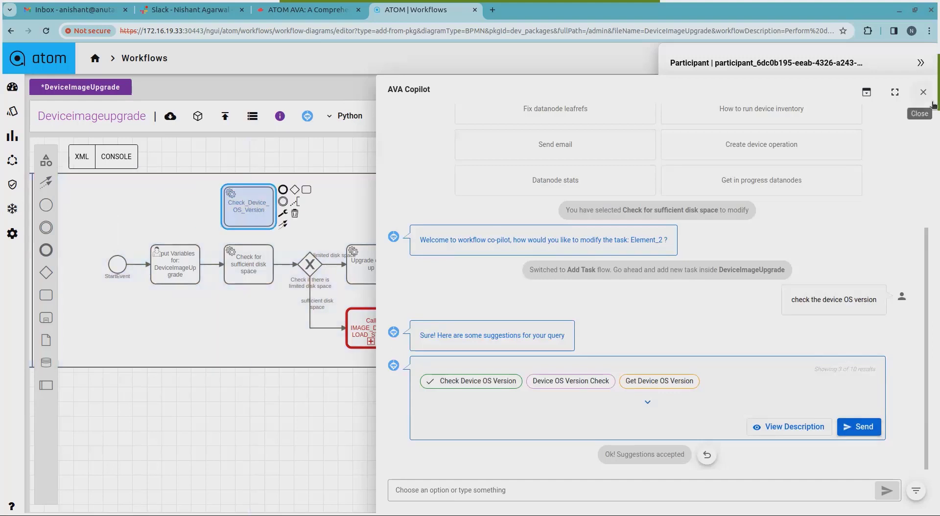
left_click(921, 62)
left_click(924, 93)
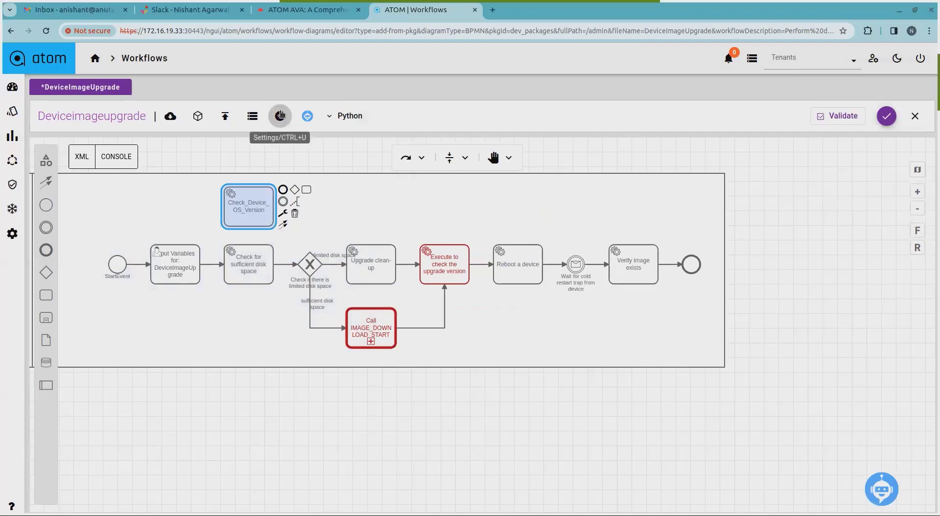
Step: Examine the general settings and the output and input parameters of the Check_Device_OS_Version task
left_click(279, 116)
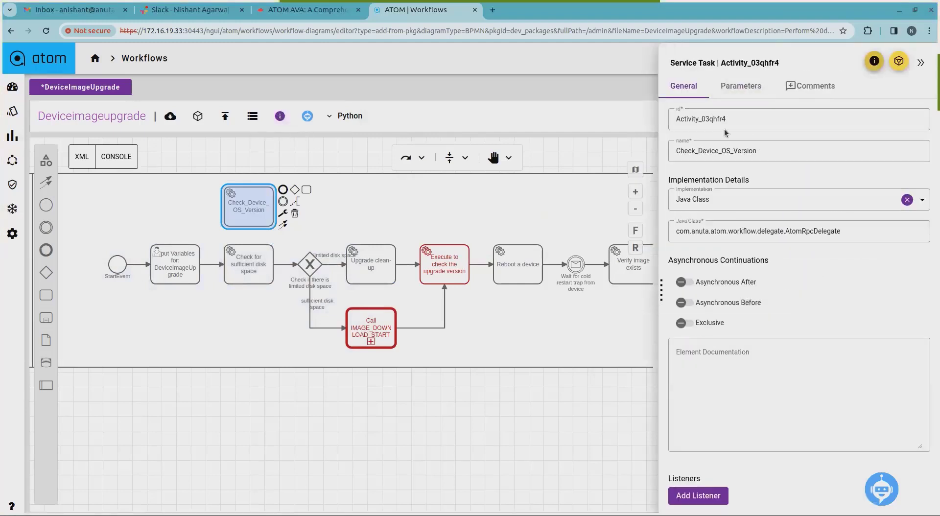
left_click(743, 85)
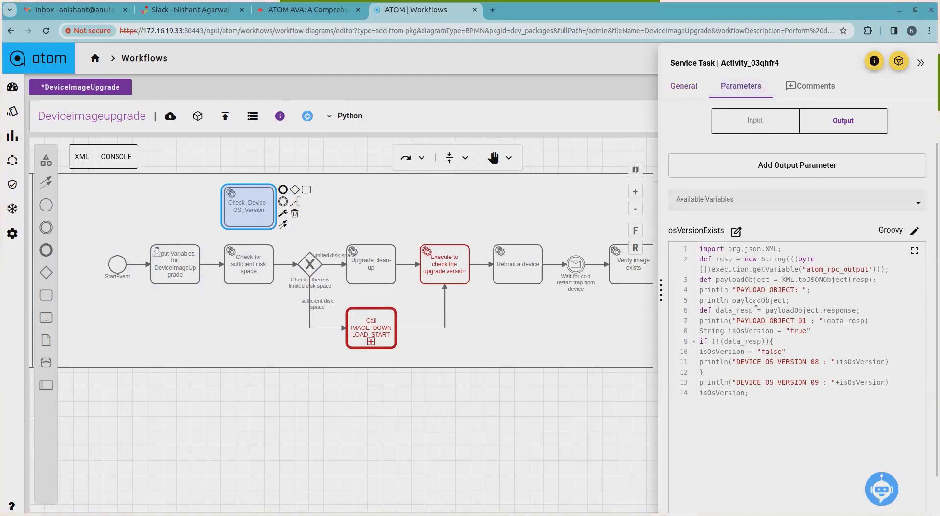
left_click(747, 120)
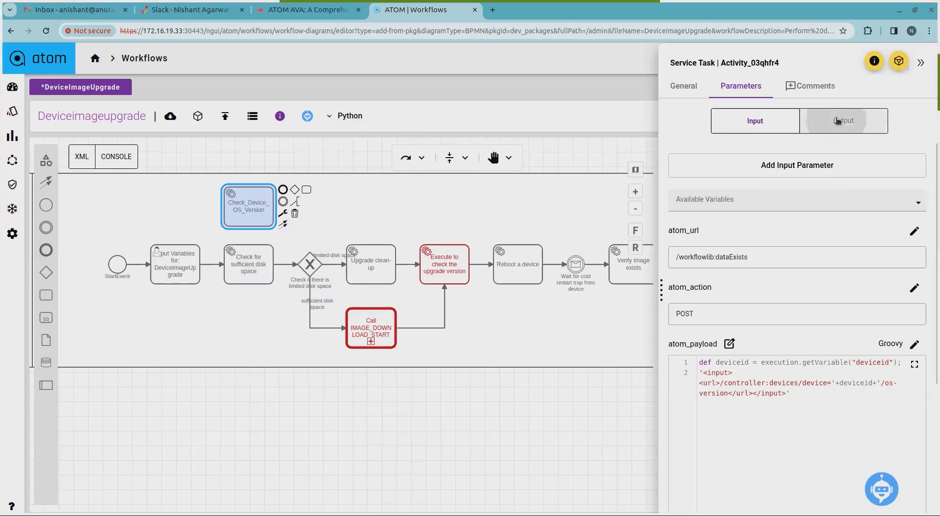
Step: Examine the Groovy script of the Check_Device_OS_Version task's osVersionExists output parameter and the isOsVersion variable it returns
left_click(840, 121)
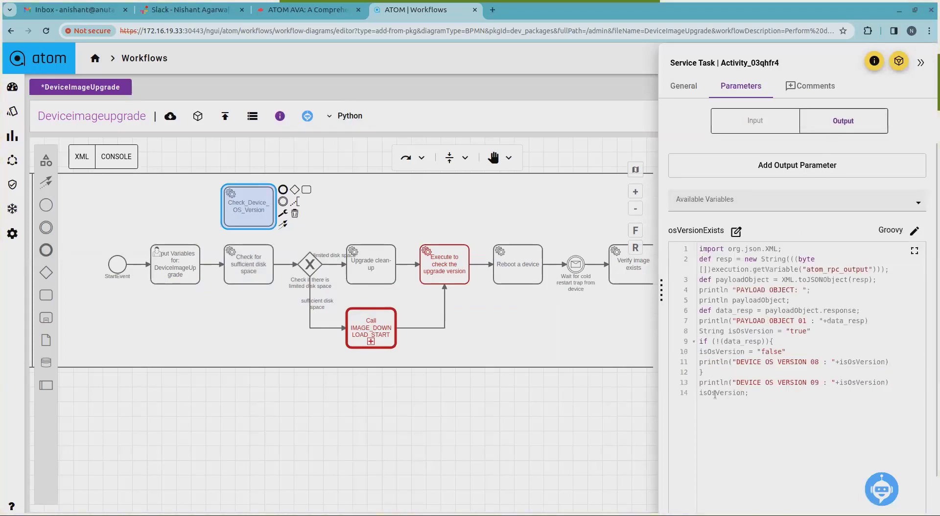
double_click(725, 393)
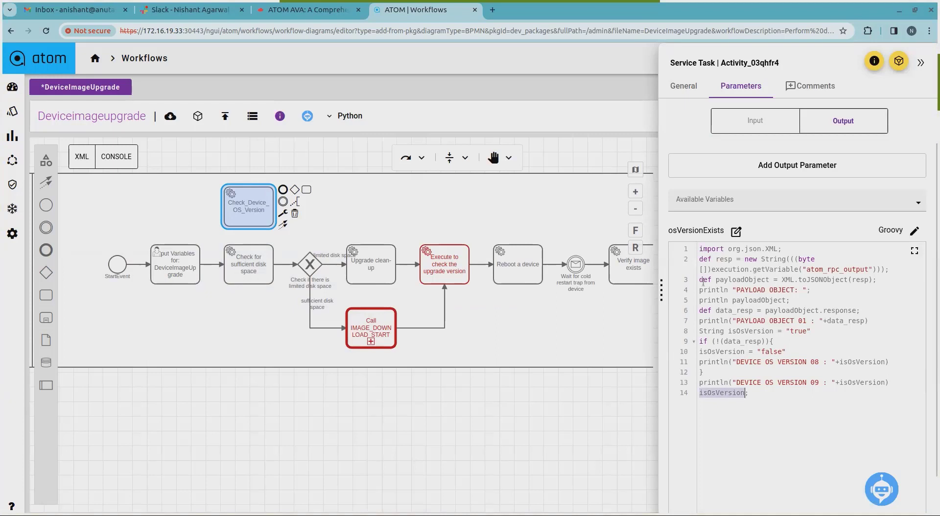
double_click(688, 230)
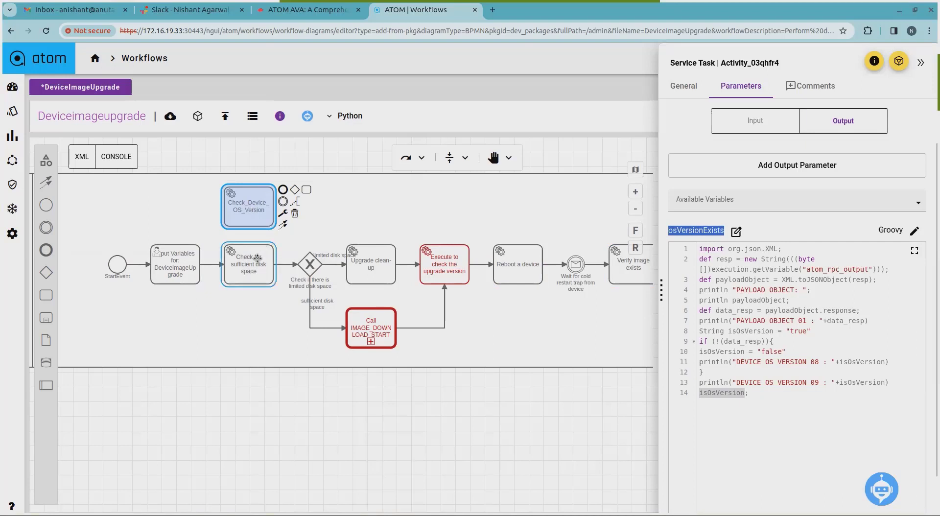
Step: Spread out the first flow elements and insert Check_Device_OS_Version on the connection between the input variables task and "Check for sufficient disk space"
left_click_drag(240, 303, 286, 287)
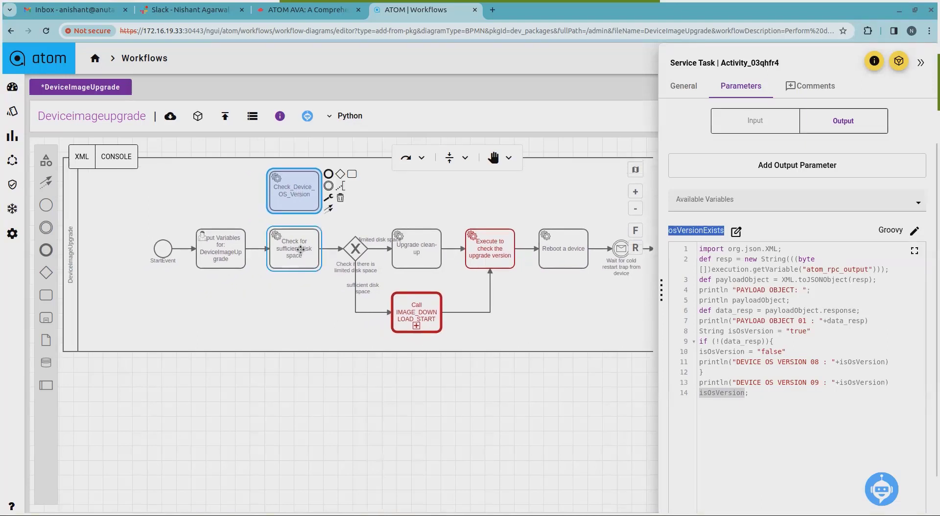
left_click_drag(300, 250, 307, 250)
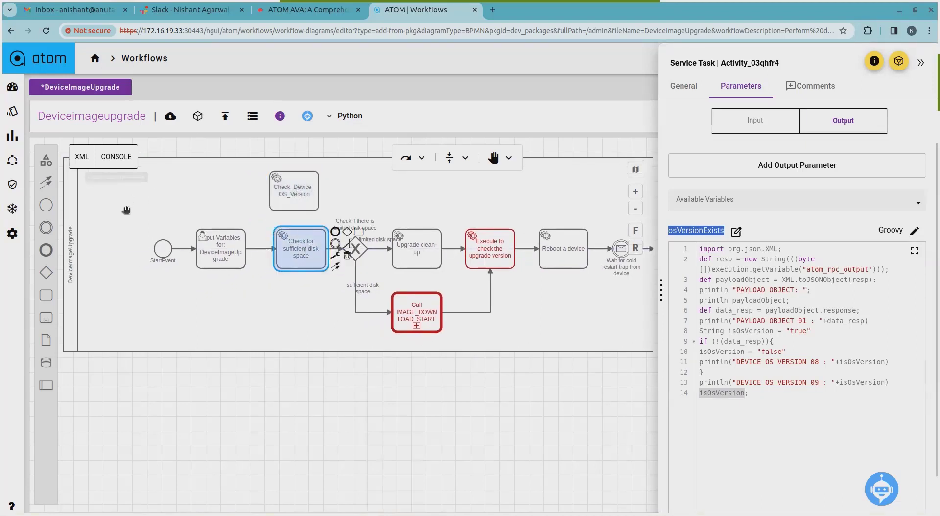
left_click_drag(163, 248, 105, 249)
left_click_drag(216, 249, 154, 249)
left_click_drag(282, 203, 227, 248)
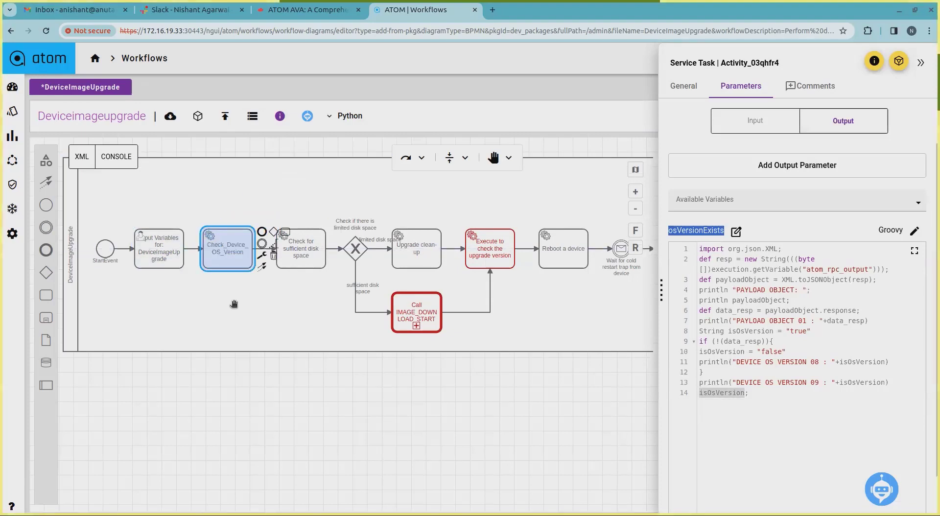
left_click(250, 272)
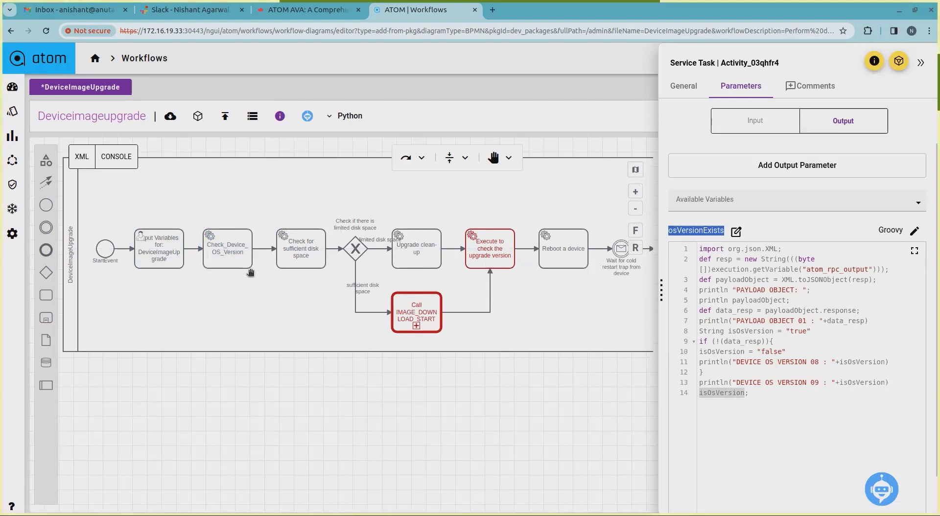